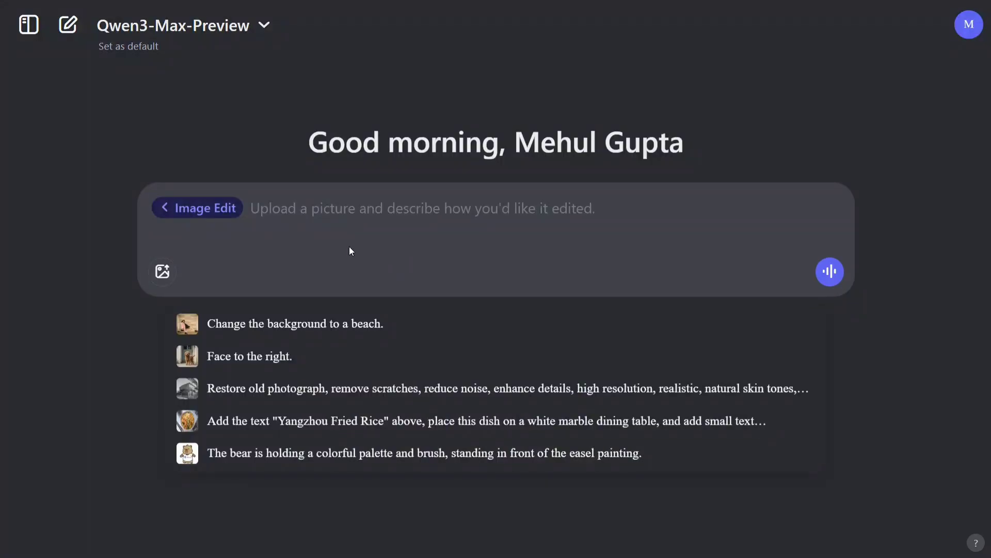
- Attach sample2.jpeg and soccer-3568168_1280.jpg to a new Qwen Chat prompt
{"action": "left_click", "coordinate": [162, 272]}
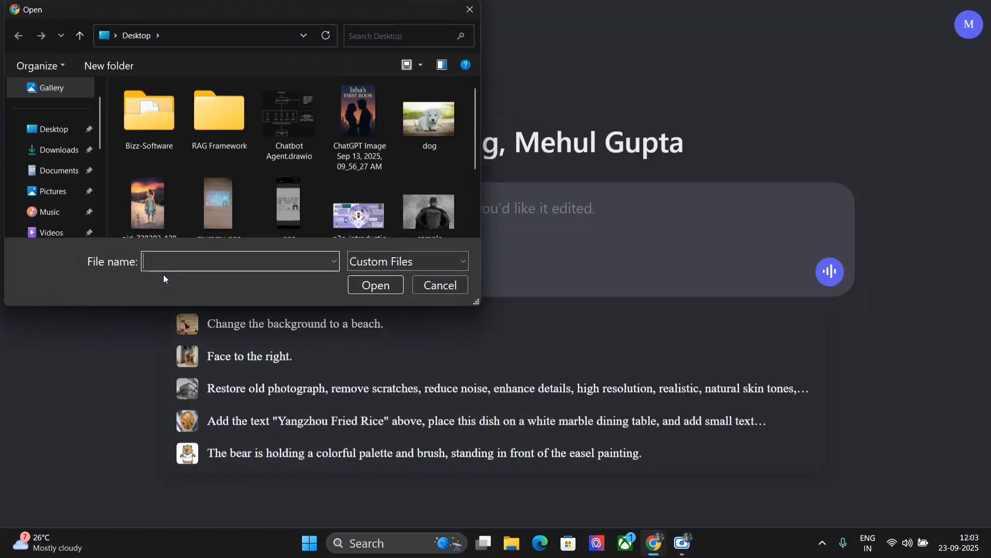
{"action": "scroll", "coordinate": [207, 202], "scroll_direction": "down", "scroll_amount": 3}
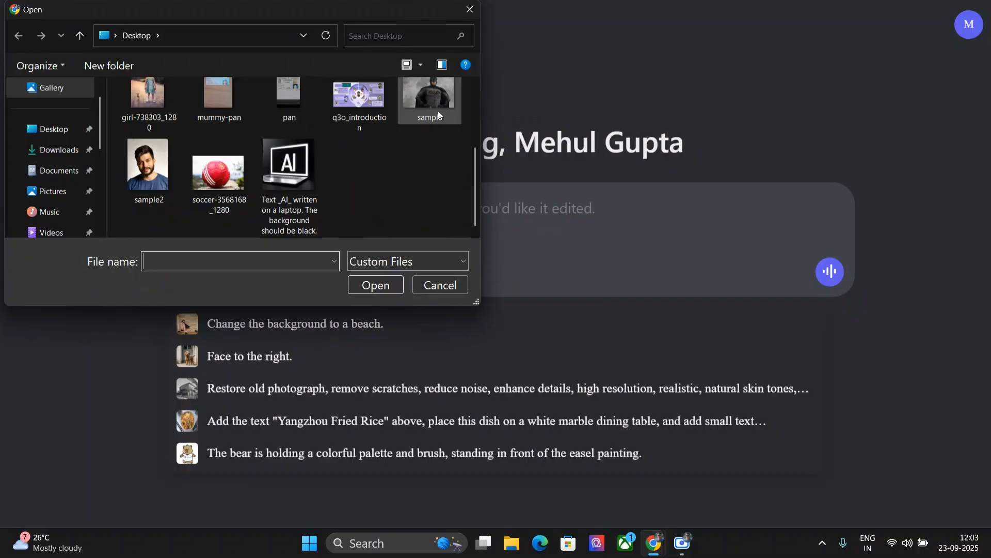
{"action": "left_click", "coordinate": [150, 177]}
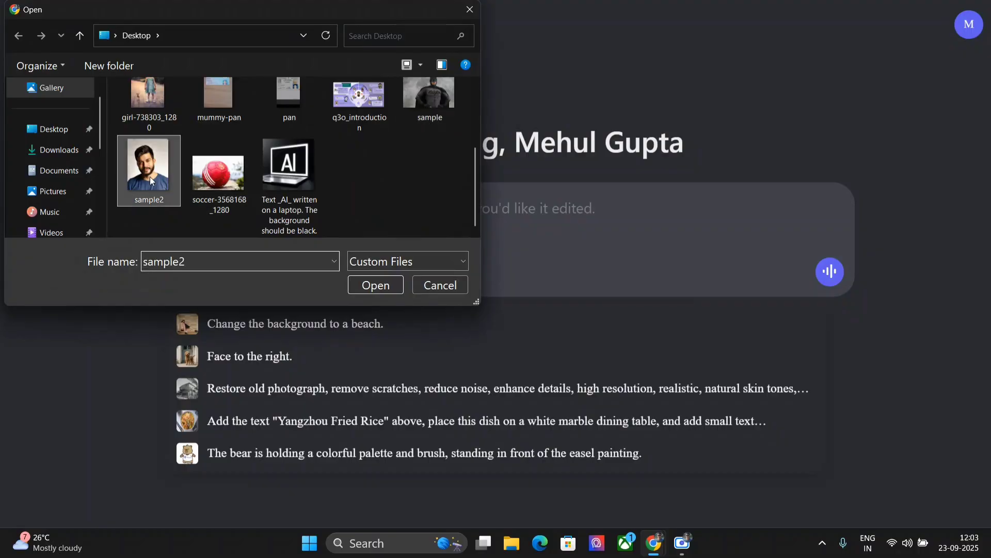
{"action": "left_click", "coordinate": [225, 186], "text": "ctrl"}
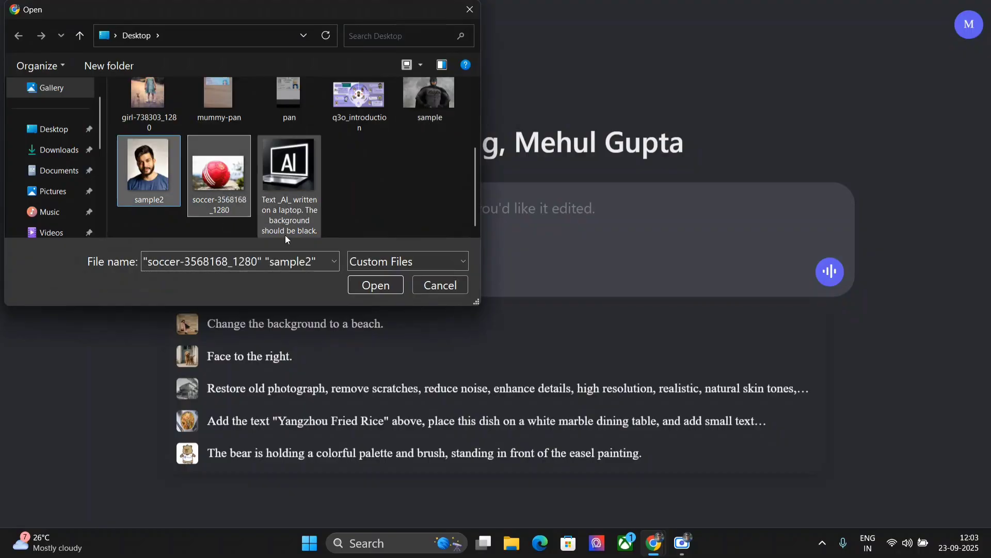
{"action": "left_click", "coordinate": [376, 285]}
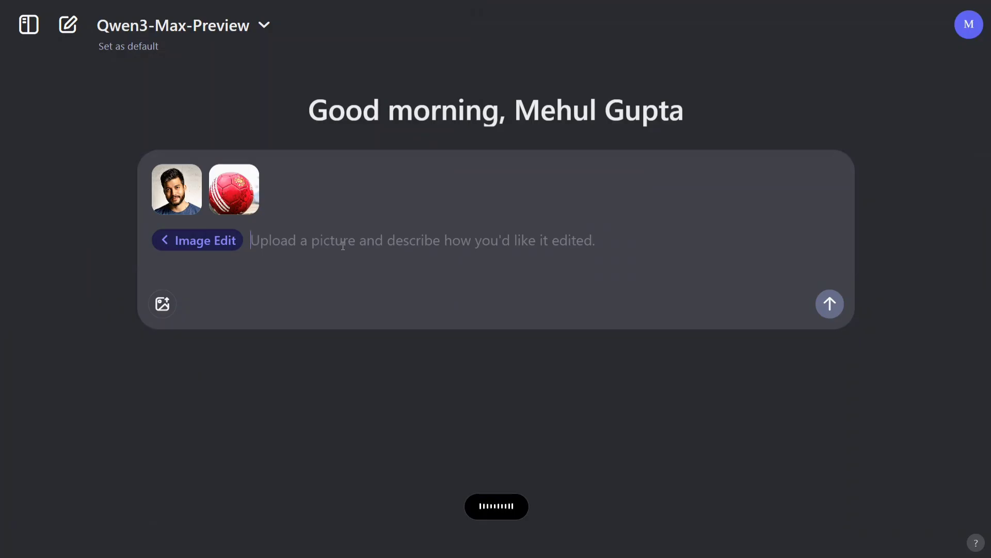
- Send the prompt 'A guy playing with a ball.' with both attached images
{"action": "type", "text": "A guy playing with a ball."}
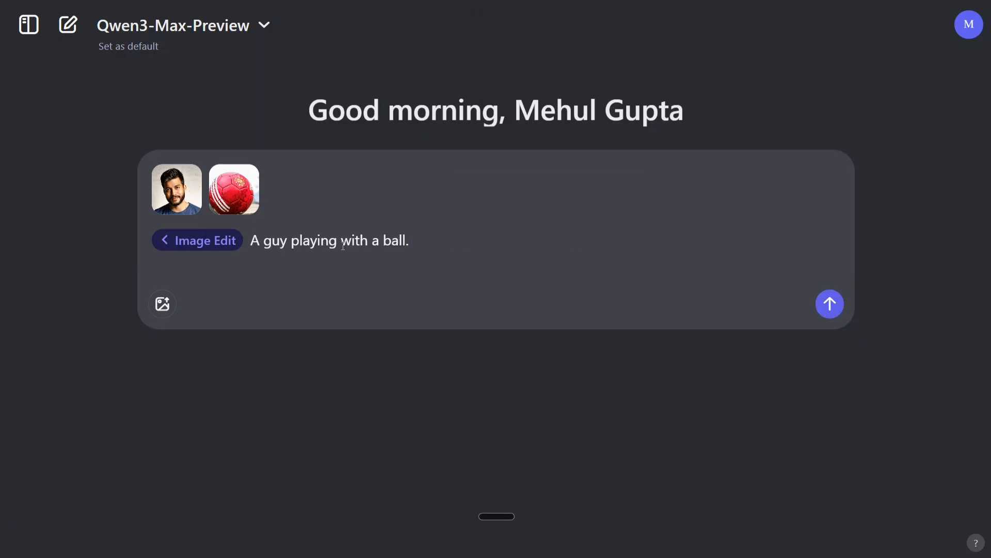
{"action": "left_click", "coordinate": [830, 305]}
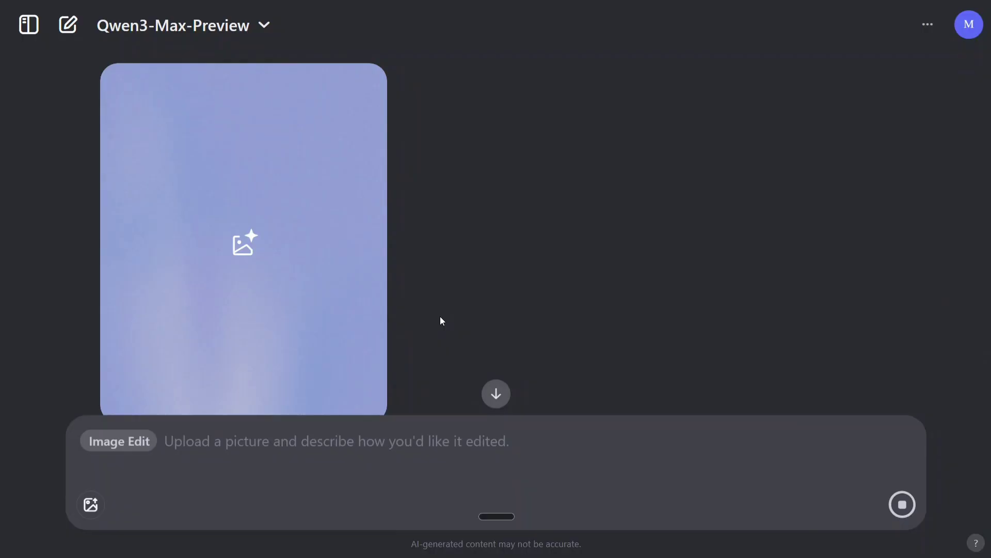
{"action": "scroll", "coordinate": [440, 316], "scroll_direction": "up", "scroll_amount": 8}
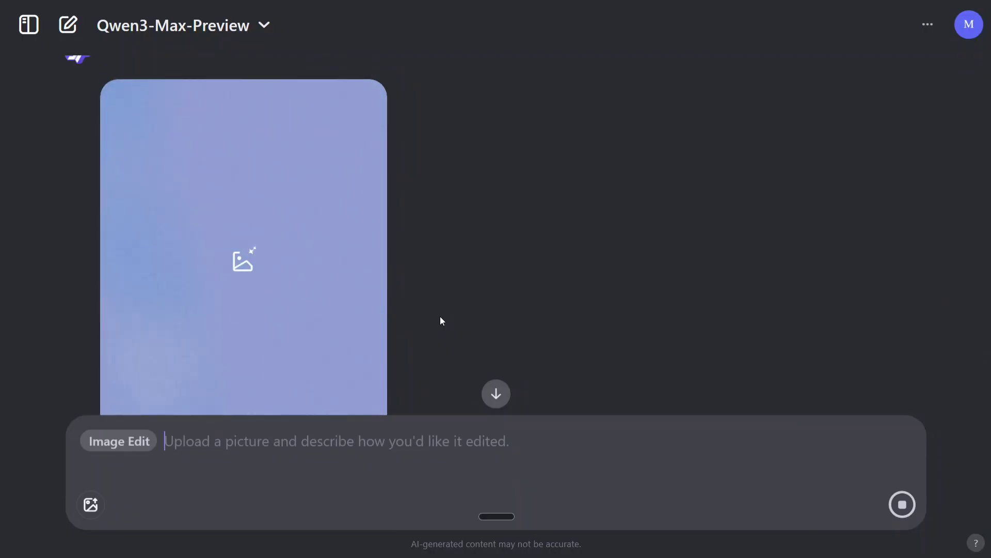
{"action": "scroll", "coordinate": [456, 313], "scroll_direction": "up", "scroll_amount": 4}
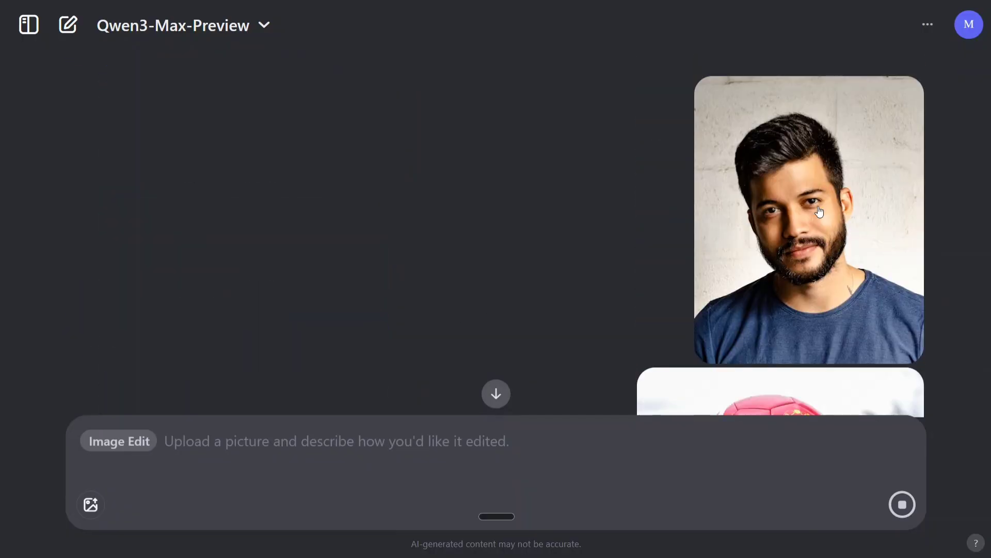
{"action": "scroll", "coordinate": [408, 253], "scroll_direction": "down", "scroll_amount": 10}
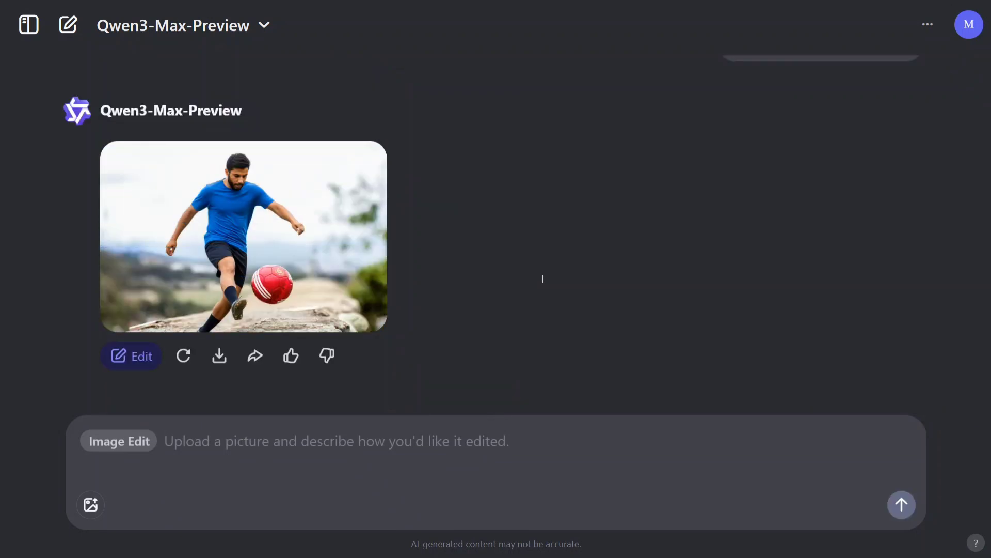
- View the generated image of the man kicking the red ball enlarged, then close it
{"action": "left_click", "coordinate": [236, 263]}
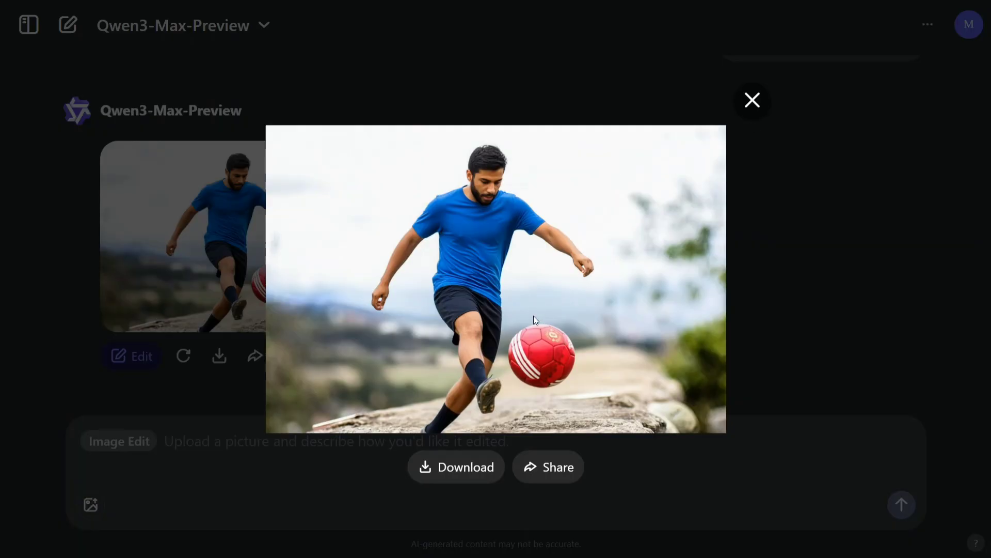
{"action": "left_click", "coordinate": [749, 102]}
{"action": "scroll", "coordinate": [774, 217], "scroll_direction": "up", "scroll_amount": 5}
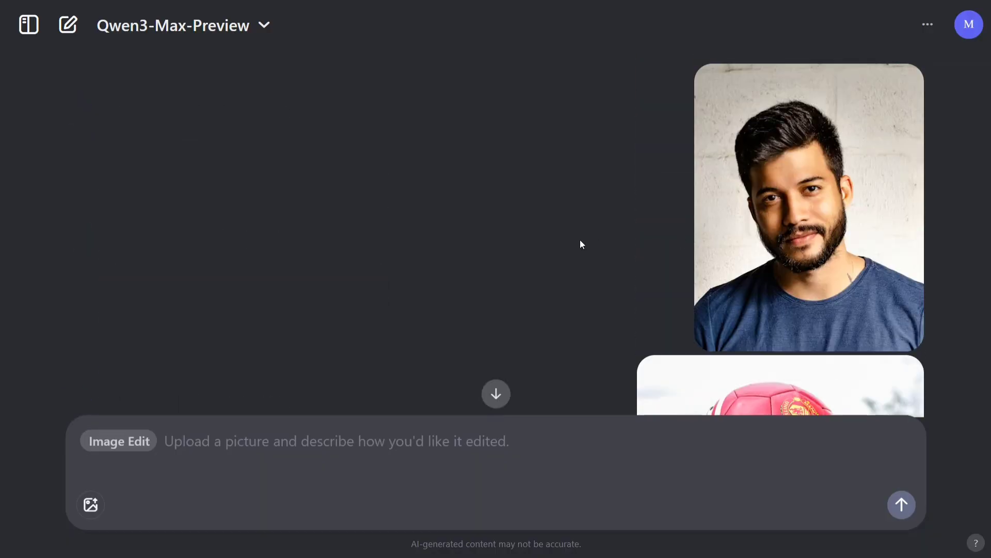
{"action": "scroll", "coordinate": [580, 243], "scroll_direction": "down", "scroll_amount": 10}
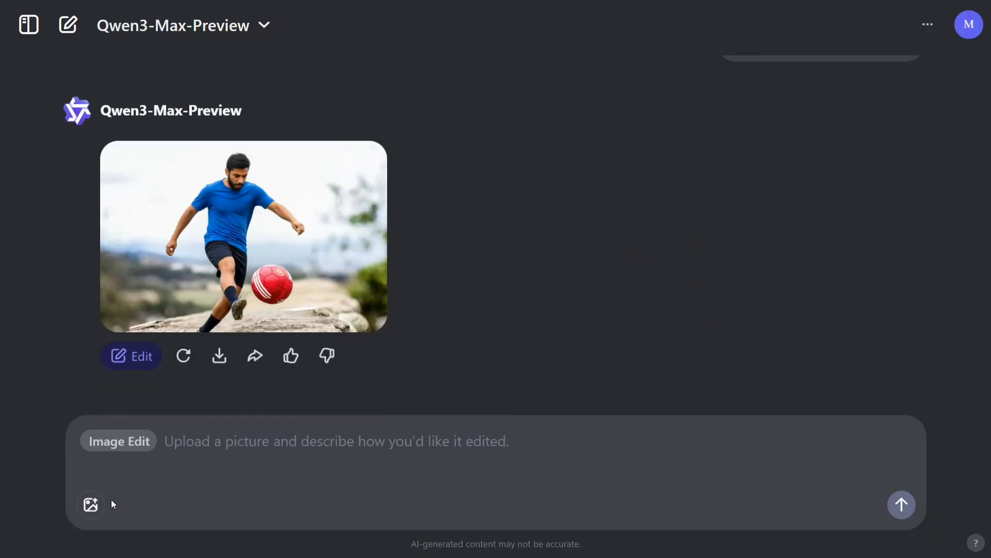
- Attach the Batman photo (sample) and sample2 portrait, then send the rainy-terrace fight request
{"action": "left_click", "coordinate": [90, 505]}
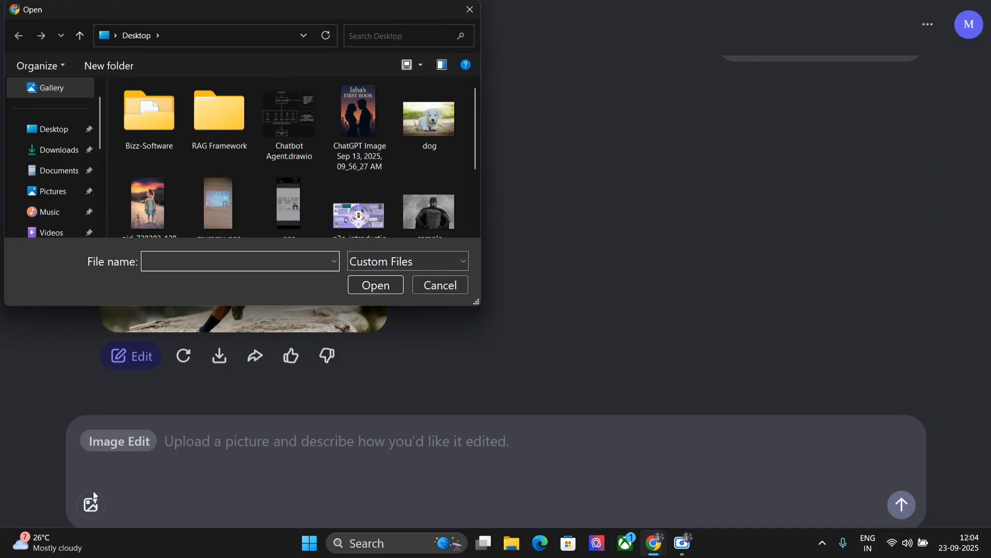
{"action": "scroll", "coordinate": [372, 186], "scroll_direction": "down", "scroll_amount": 3}
{"action": "left_click", "coordinate": [444, 101]}
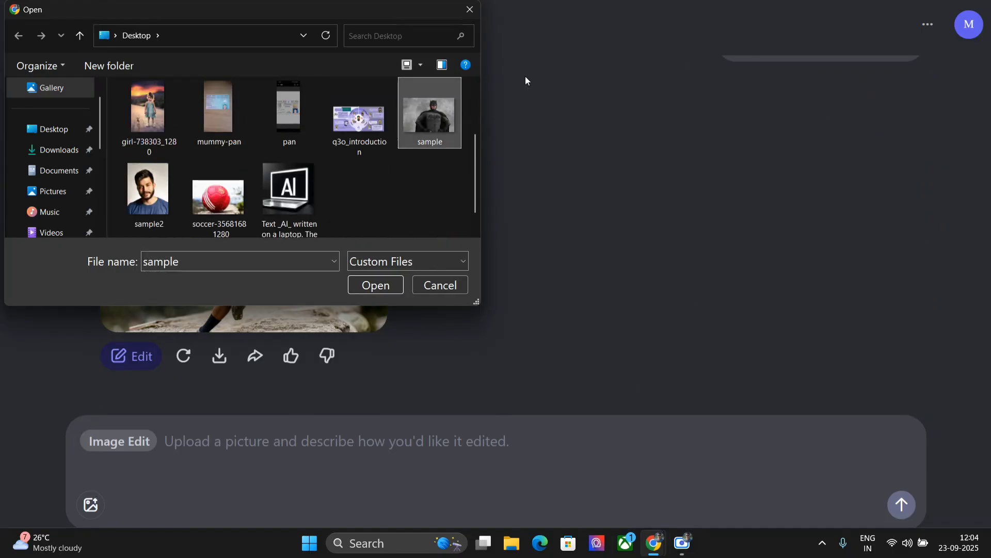
{"action": "left_click", "coordinate": [132, 203], "text": "ctrl"}
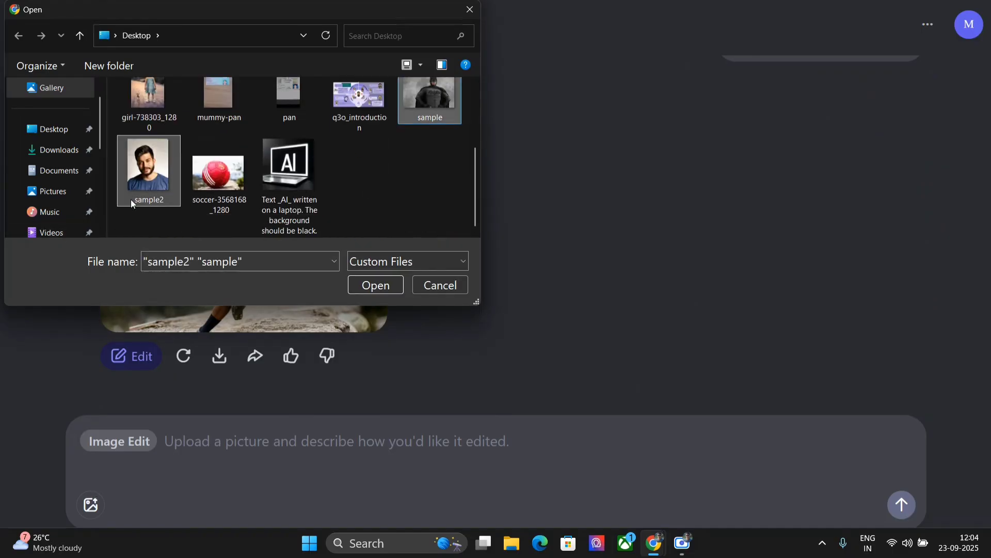
{"action": "left_click", "coordinate": [391, 285]}
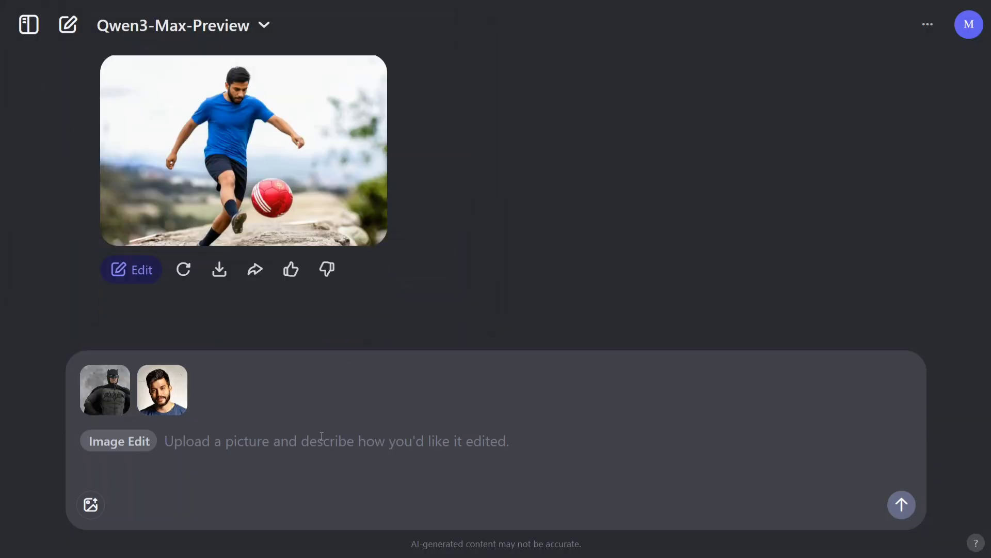
{"action": "left_click", "coordinate": [321, 436]}
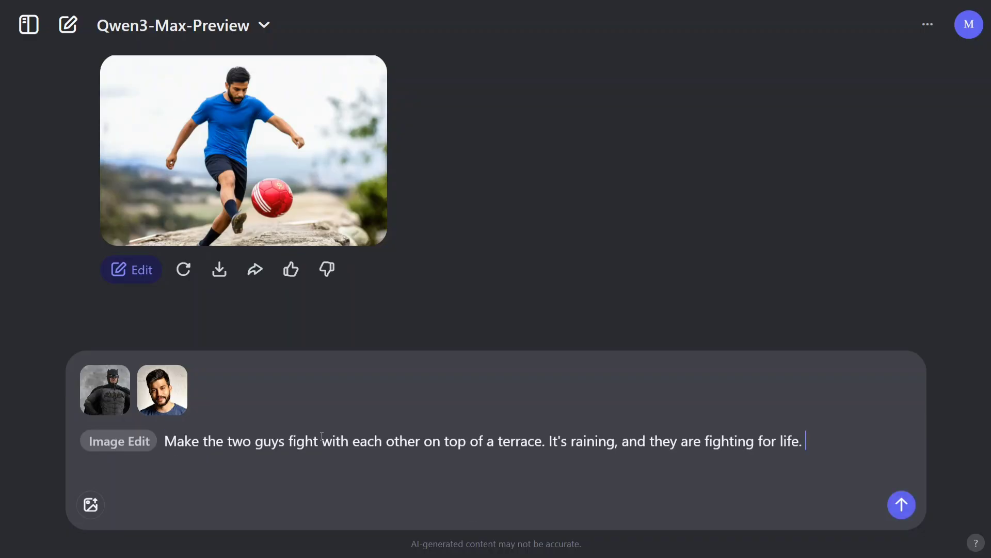
{"action": "key", "text": "Return"}
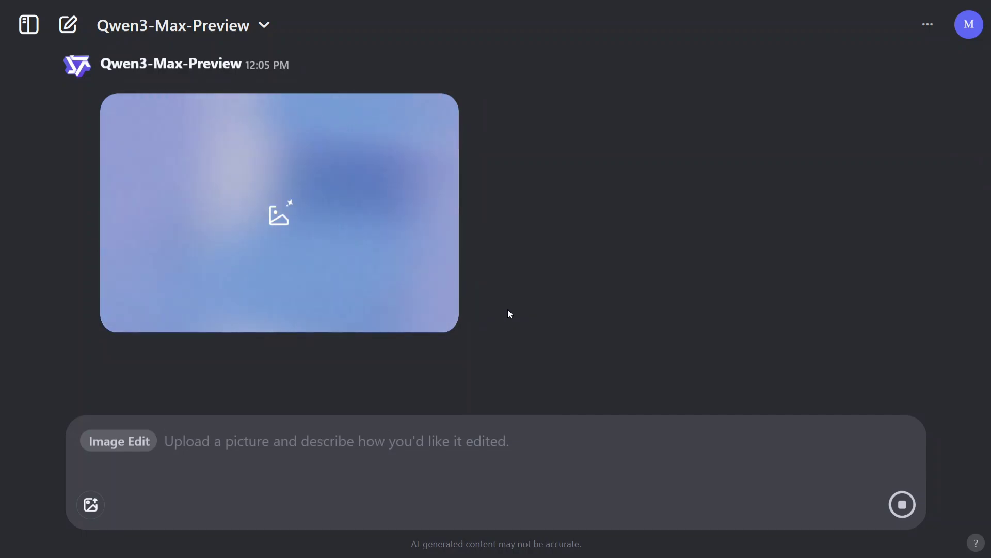
- View the generated image of Batman fighting the man on a rainy terrace enlarged, then close it
{"action": "scroll", "coordinate": [653, 288], "scroll_direction": "up", "scroll_amount": 5}
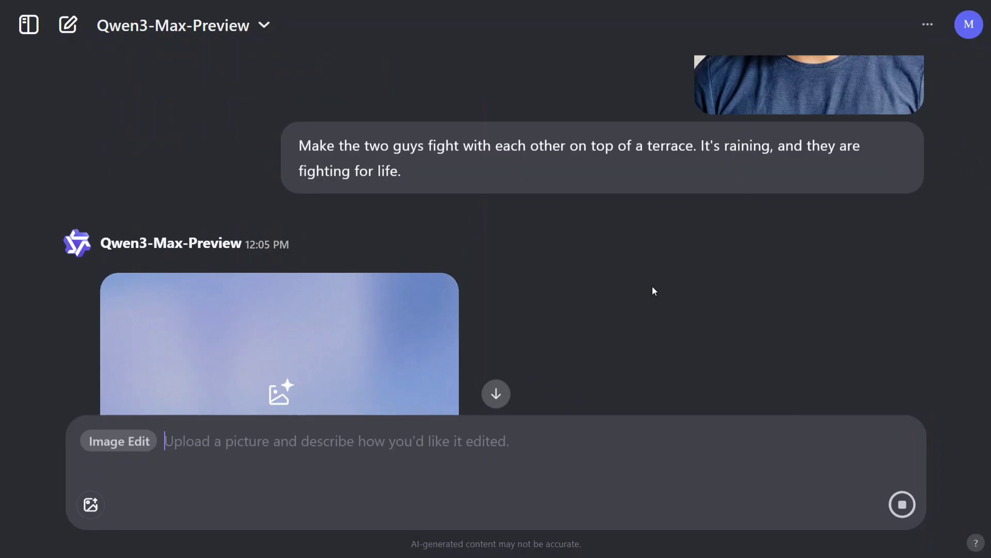
{"action": "scroll", "coordinate": [652, 286], "scroll_direction": "up", "scroll_amount": 7}
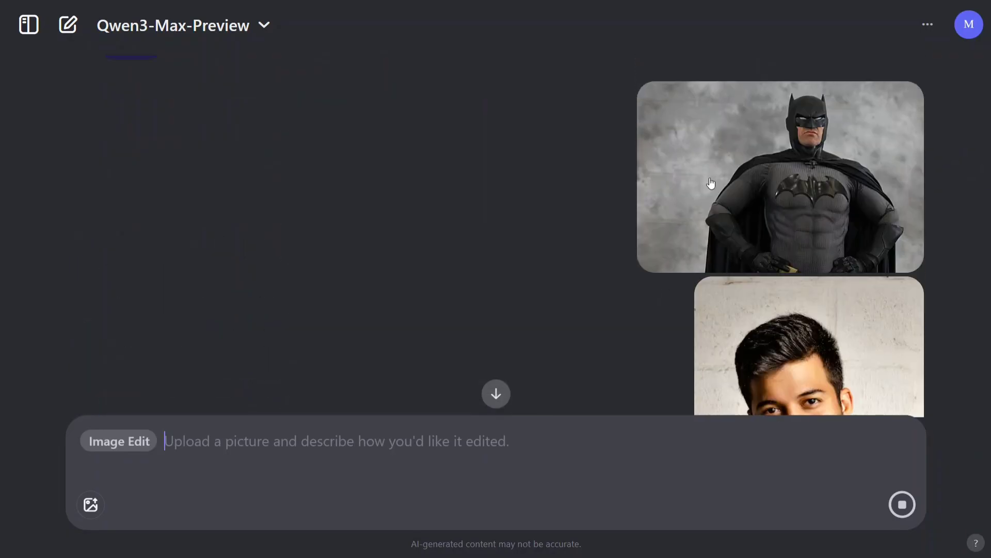
{"action": "scroll", "coordinate": [537, 270], "scroll_direction": "down", "scroll_amount": 12}
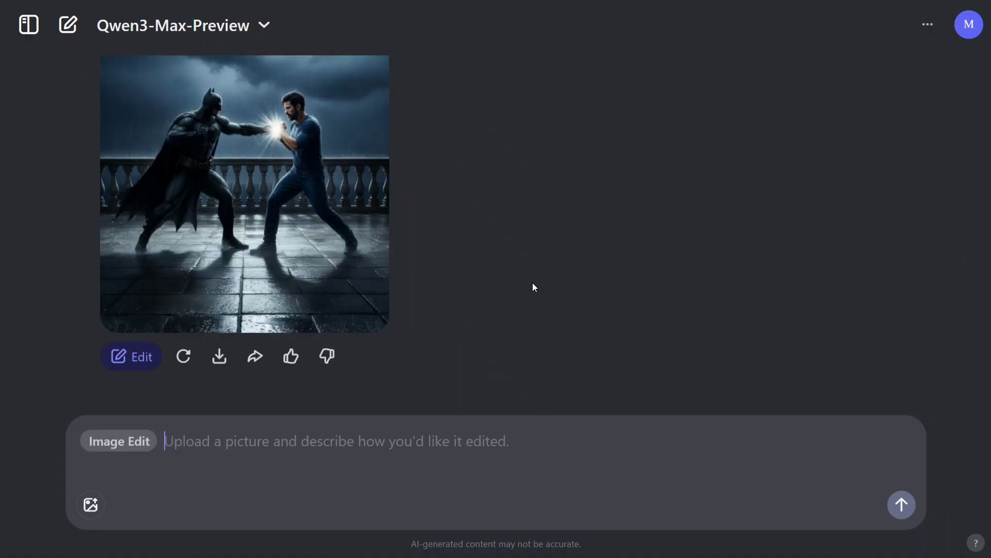
{"action": "left_click", "coordinate": [274, 302]}
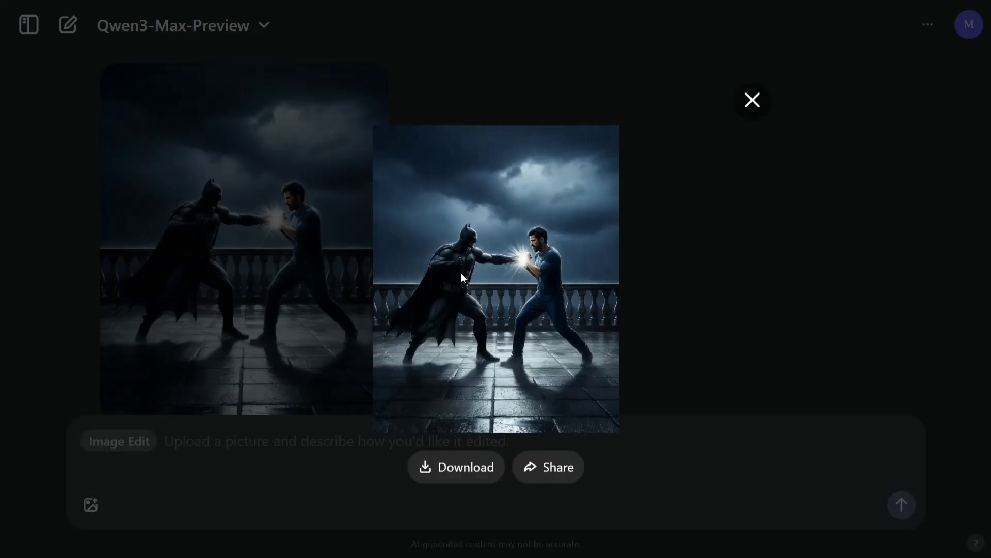
{"action": "left_click", "coordinate": [752, 102]}
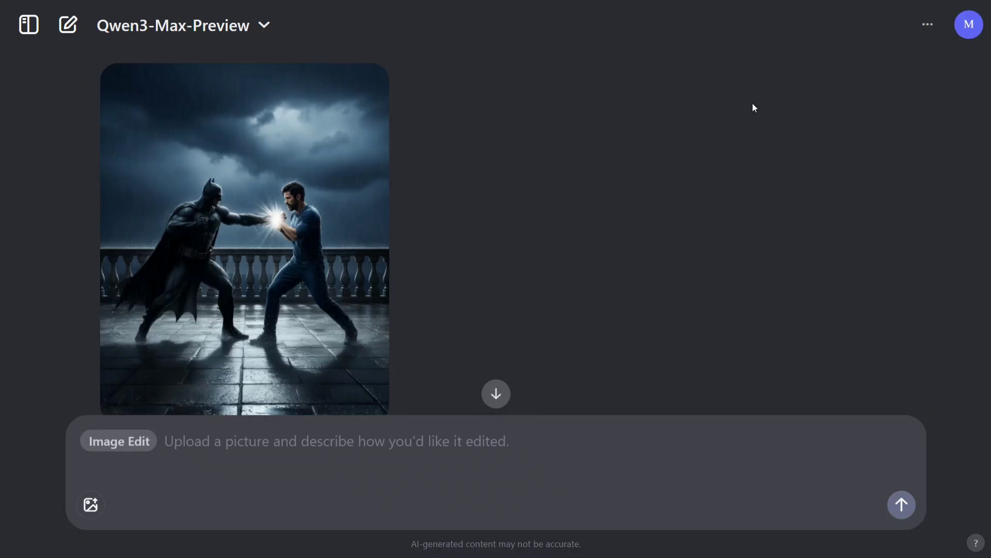
- Bring up the file picker again to attach more images
{"action": "left_click", "coordinate": [90, 506]}
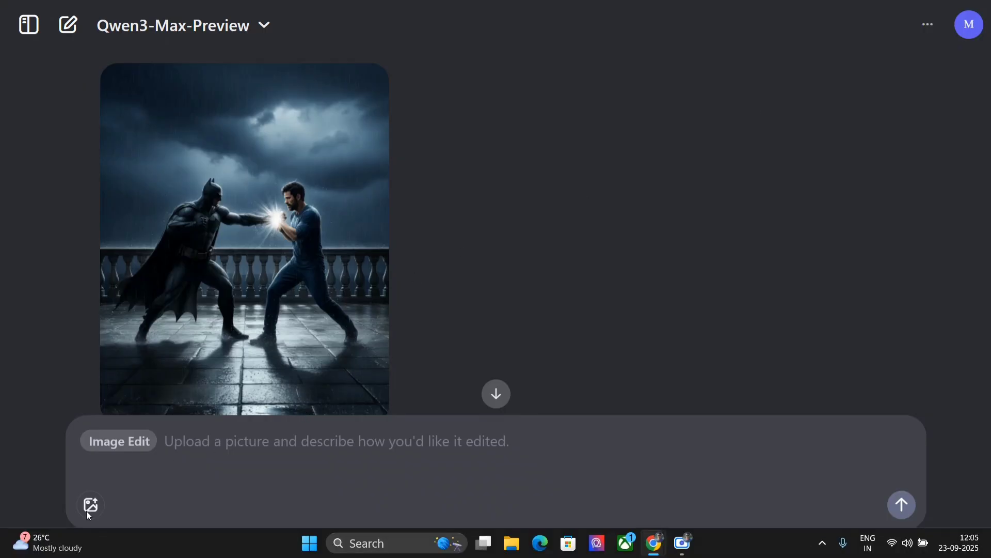
{"action": "scroll", "coordinate": [254, 202], "scroll_direction": "down", "scroll_amount": 1}
{"action": "scroll", "coordinate": [255, 204], "scroll_direction": "down", "scroll_amount": 2}
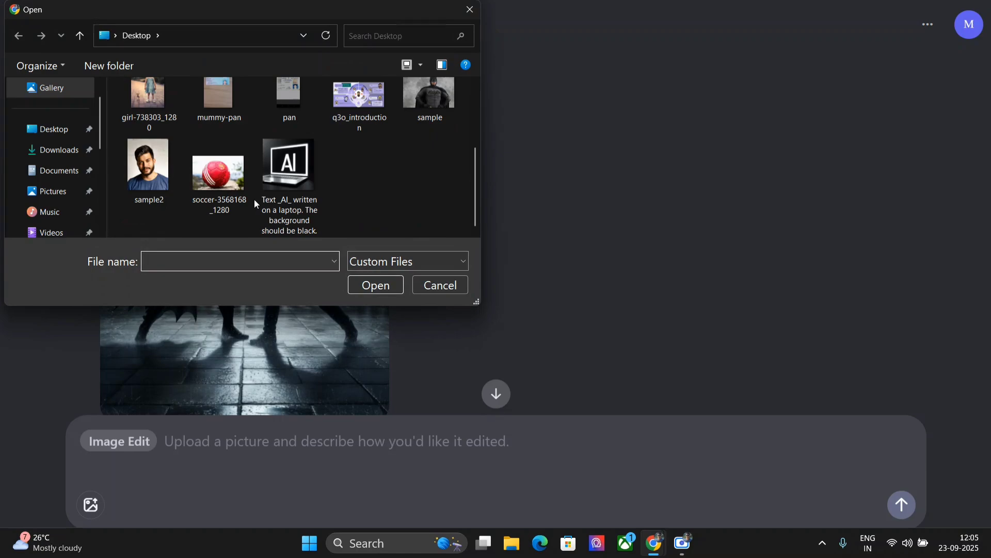
- Attach the girl, dog and Batman photos and send 'All three of them are playing in a park.'
{"action": "scroll", "coordinate": [134, 142], "scroll_direction": "up", "scroll_amount": 1}
{"action": "left_click", "coordinate": [137, 141]}
{"action": "scroll", "coordinate": [248, 144], "scroll_direction": "up", "scroll_amount": 3}
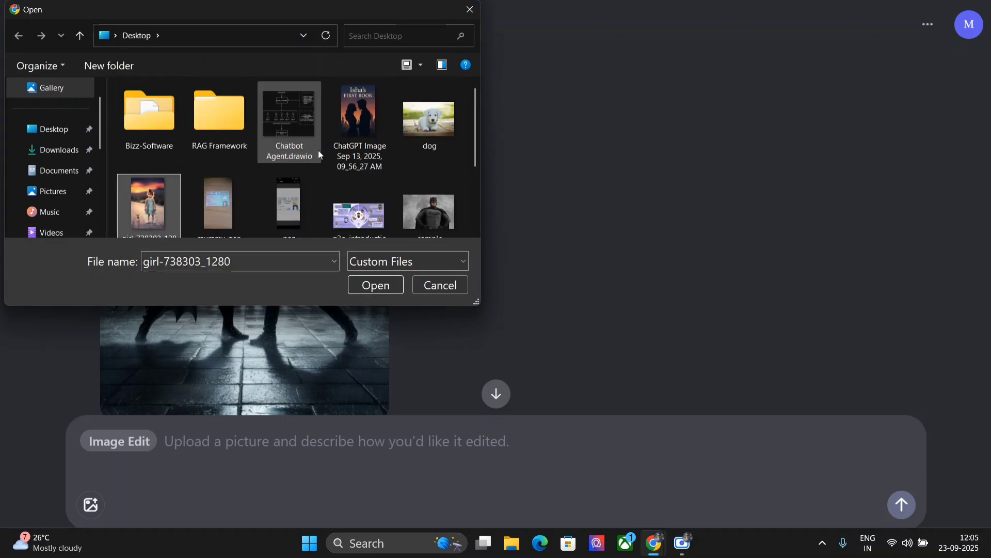
{"action": "left_click", "coordinate": [426, 127], "text": "ctrl"}
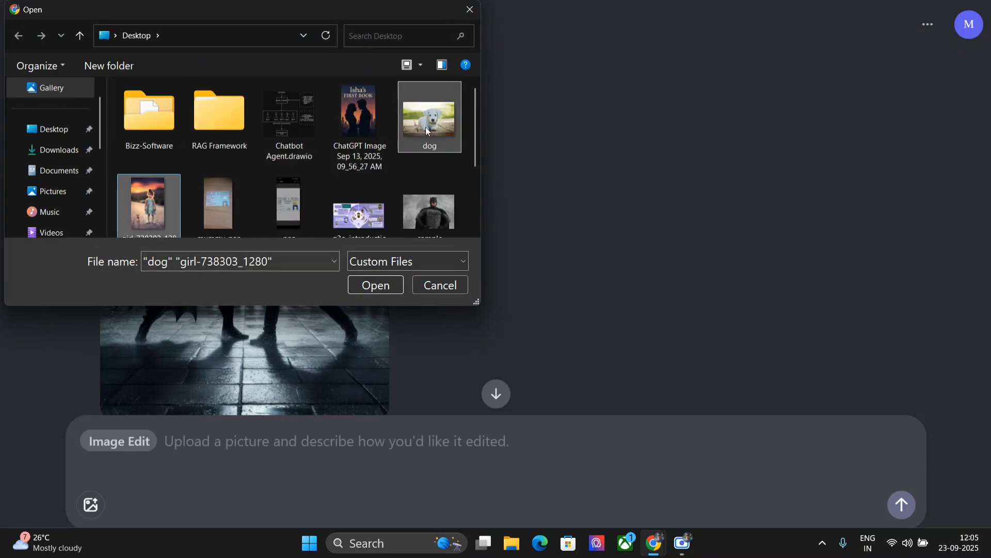
{"action": "scroll", "coordinate": [448, 212], "scroll_direction": "down", "scroll_amount": 1}
{"action": "left_click", "coordinate": [448, 213], "text": "ctrl"}
{"action": "left_click", "coordinate": [383, 287]}
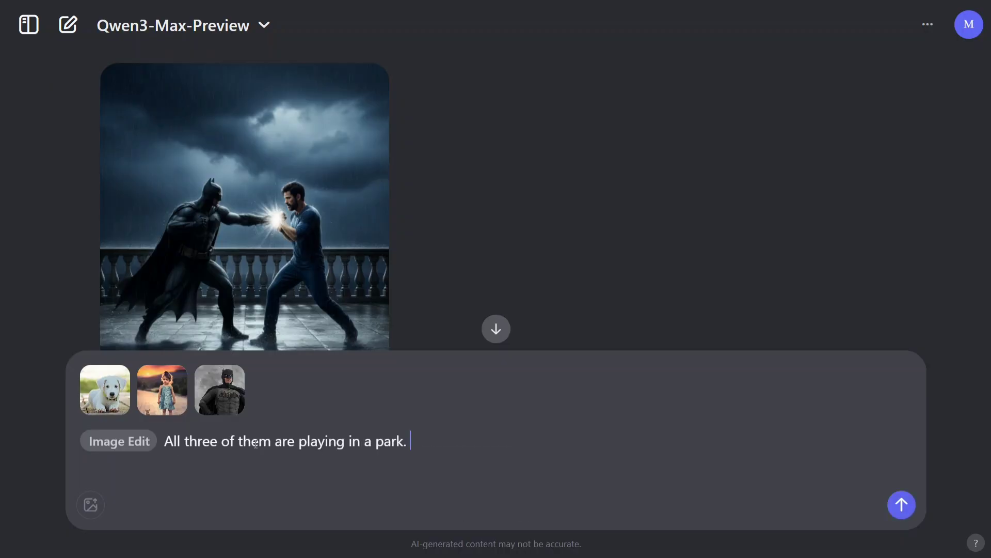
{"action": "key", "text": "ctrl+super"}
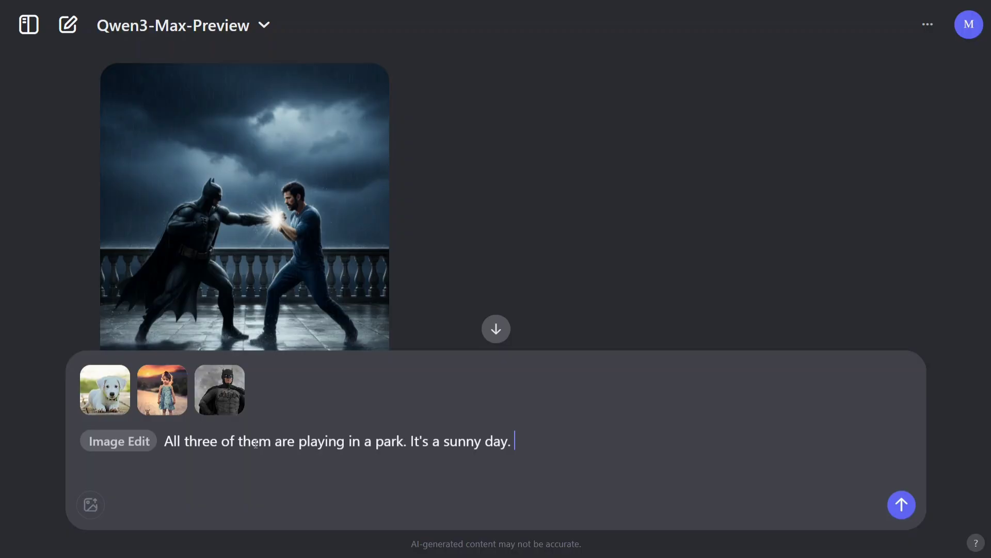
{"action": "left_click", "coordinate": [909, 508]}
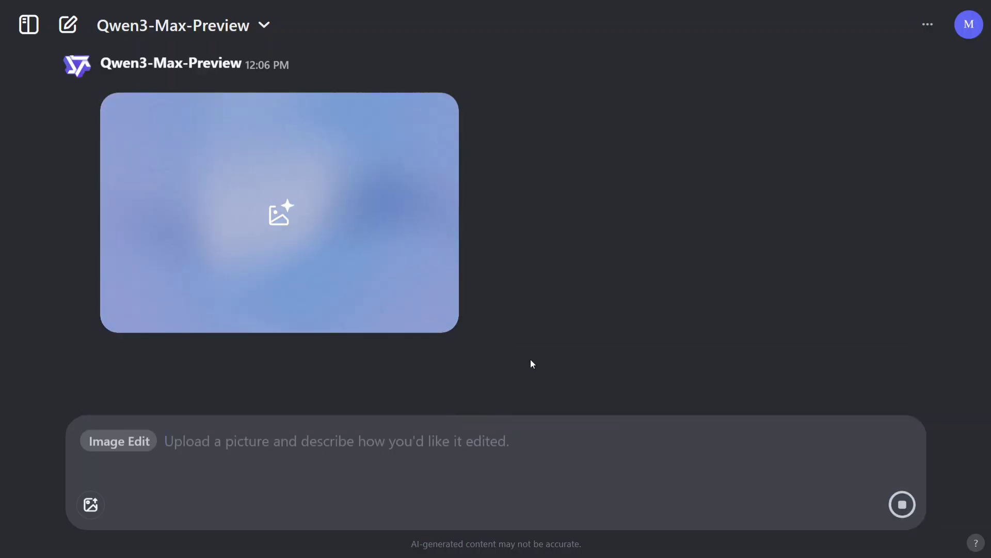
- Enlarge the finished park image of Batman, the girl and the white dog, then close it
{"action": "scroll", "coordinate": [531, 363], "scroll_direction": "up", "scroll_amount": 3}
{"action": "scroll", "coordinate": [531, 363], "scroll_direction": "up", "scroll_amount": 10}
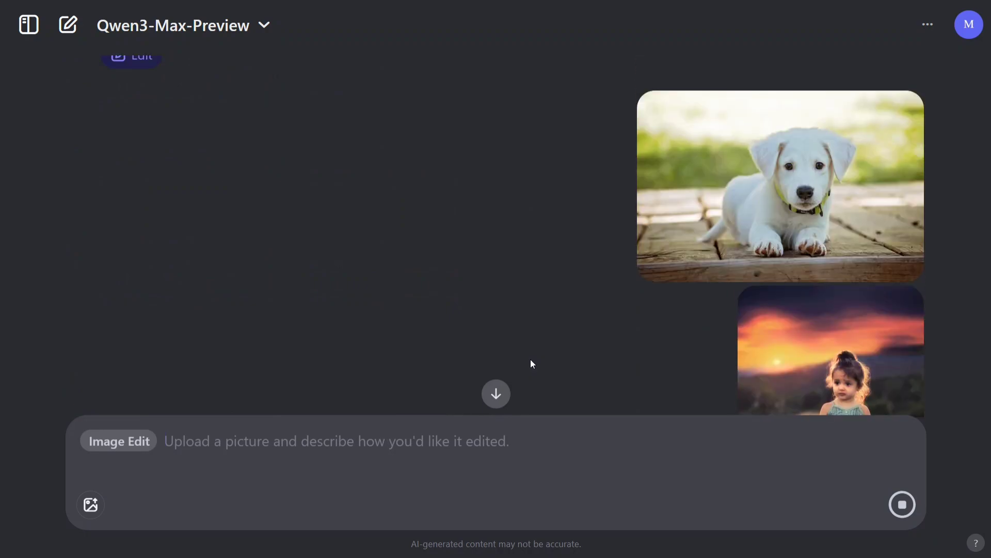
{"action": "scroll", "coordinate": [661, 265], "scroll_direction": "down", "scroll_amount": 3}
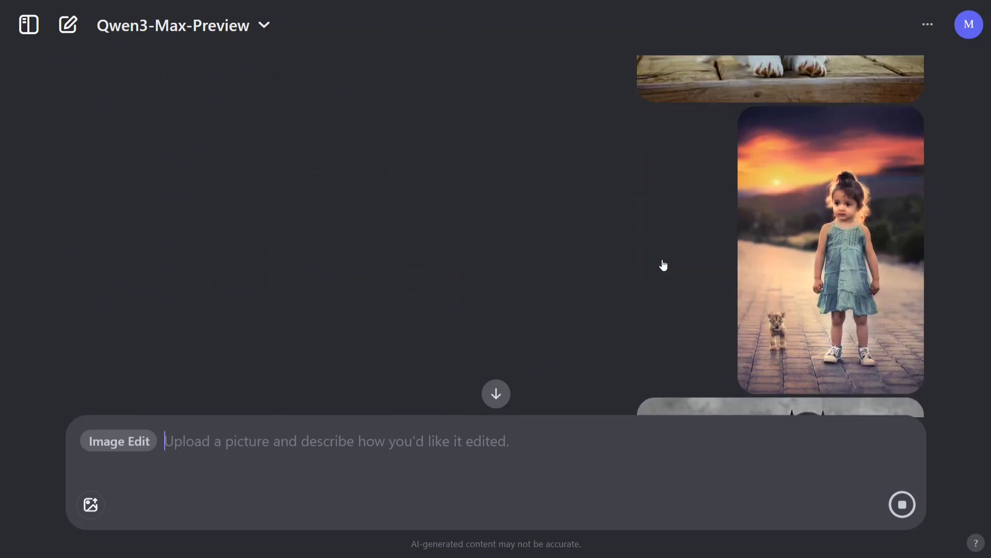
{"action": "scroll", "coordinate": [803, 274], "scroll_direction": "down", "scroll_amount": 5}
{"action": "scroll", "coordinate": [621, 262], "scroll_direction": "down", "scroll_amount": 6}
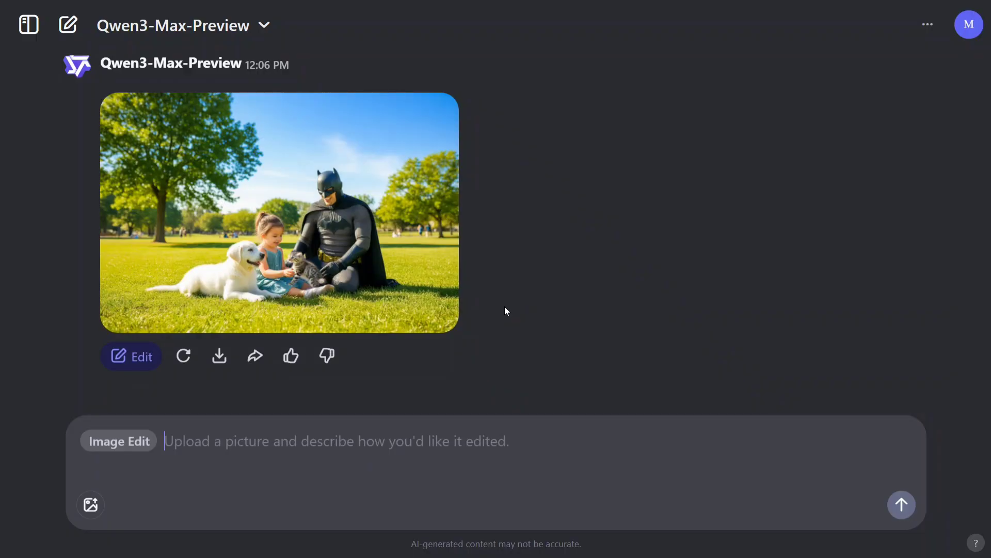
{"action": "left_click", "coordinate": [283, 273]}
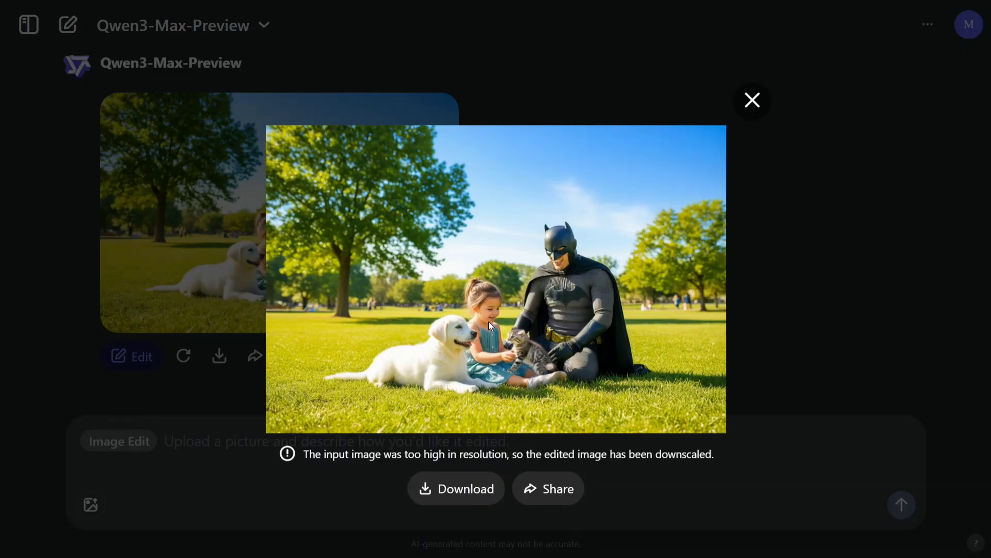
{"action": "left_click", "coordinate": [751, 101]}
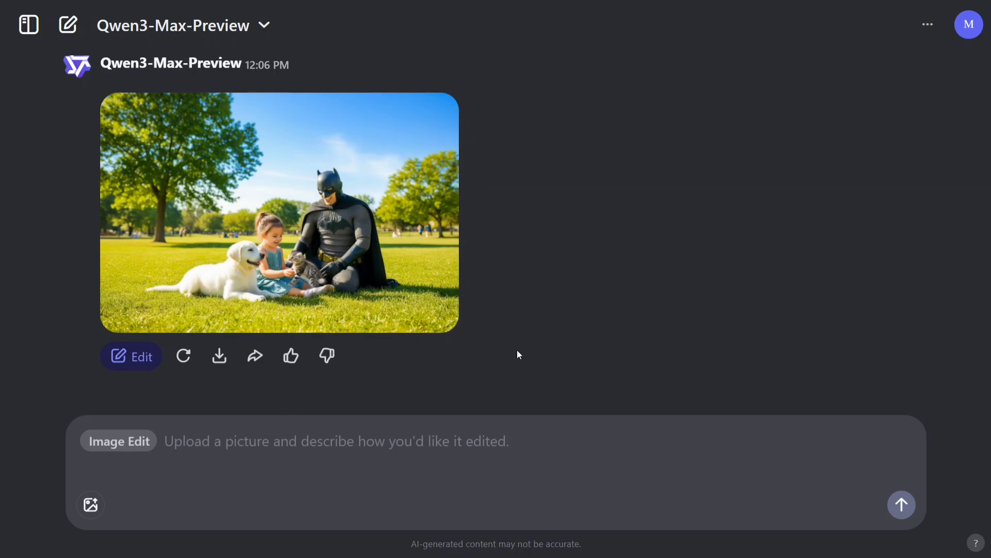
- Attach the red ball and Batman images and send the Bat Fire flaming-ball prompt
{"action": "left_click", "coordinate": [92, 511]}
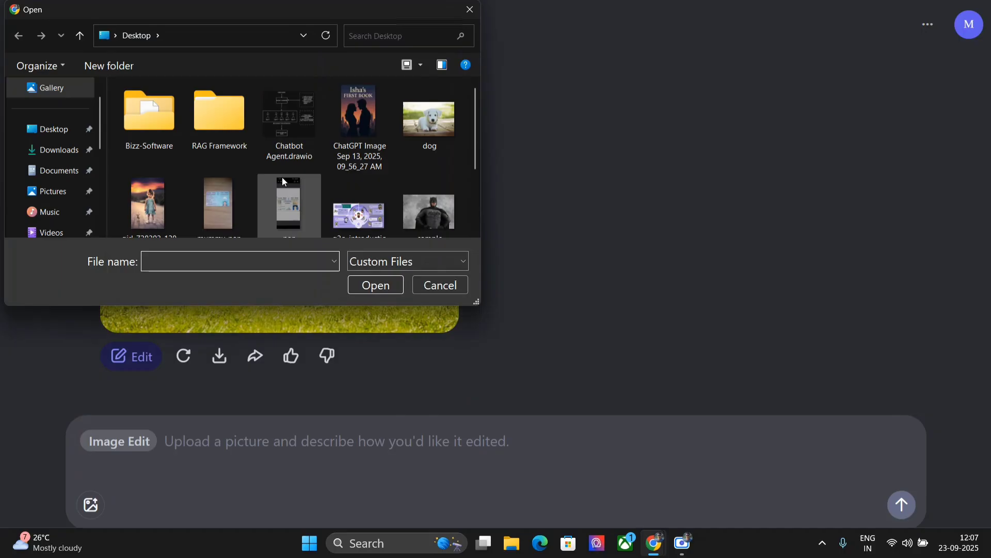
{"action": "scroll", "coordinate": [283, 181], "scroll_direction": "down", "scroll_amount": 3}
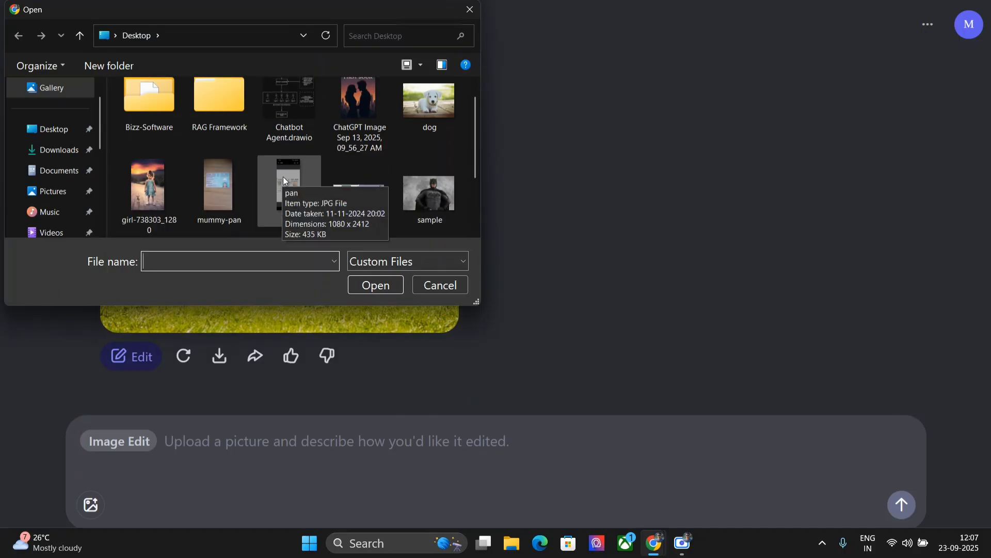
{"action": "left_click", "coordinate": [217, 173]}
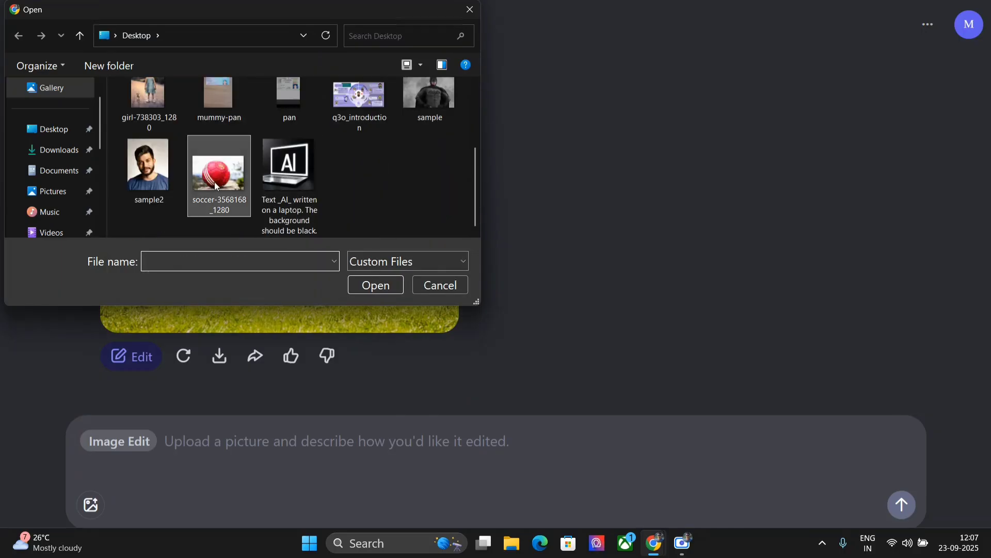
{"action": "left_click", "coordinate": [455, 109], "text": "ctrl"}
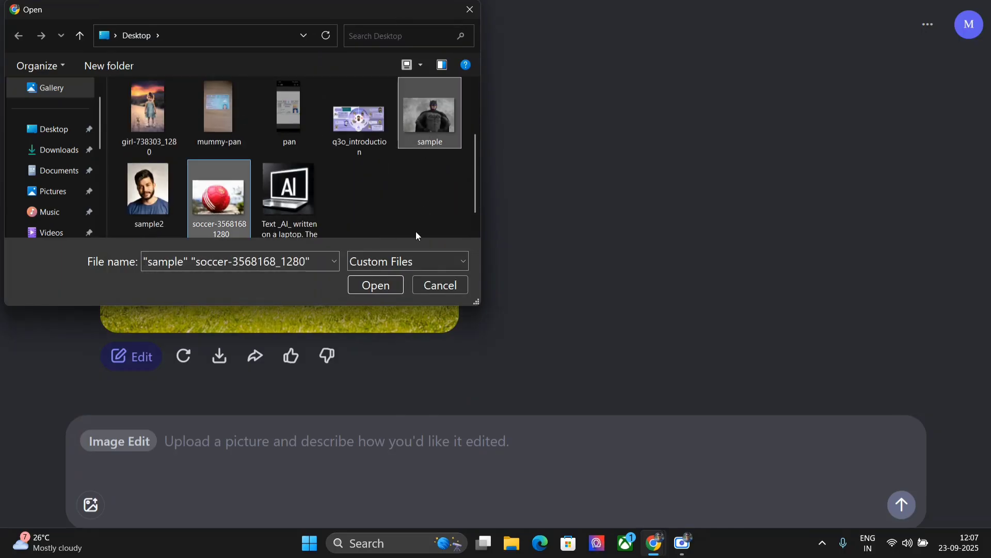
{"action": "left_click", "coordinate": [376, 284]}
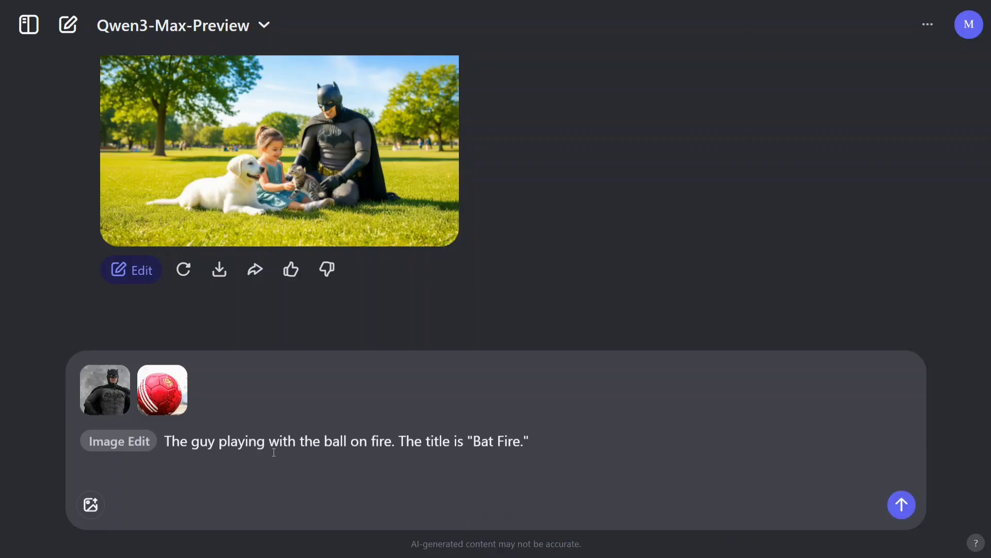
{"action": "left_click", "coordinate": [901, 504]}
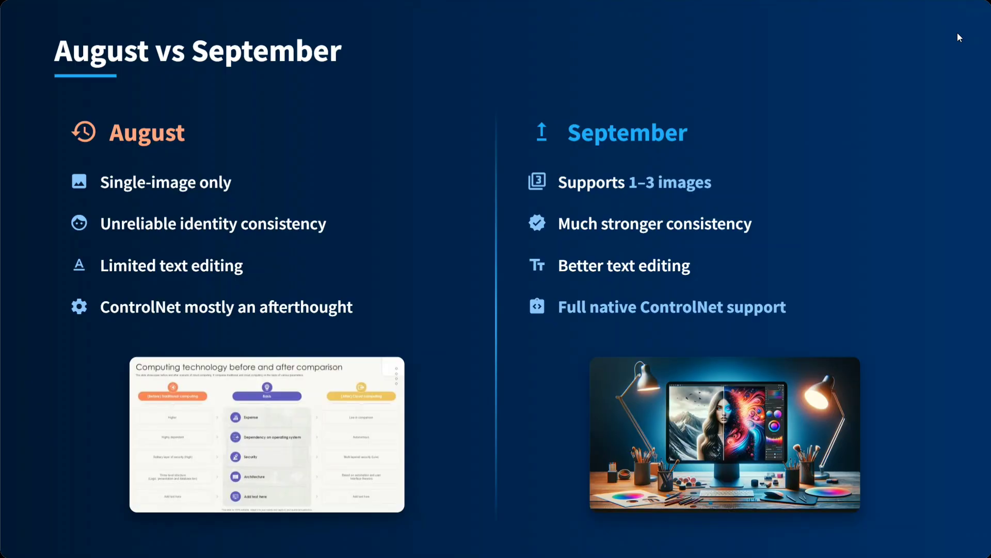
- Advance the slide presentation to the What It Can Do slide
{"action": "key", "text": "Right"}
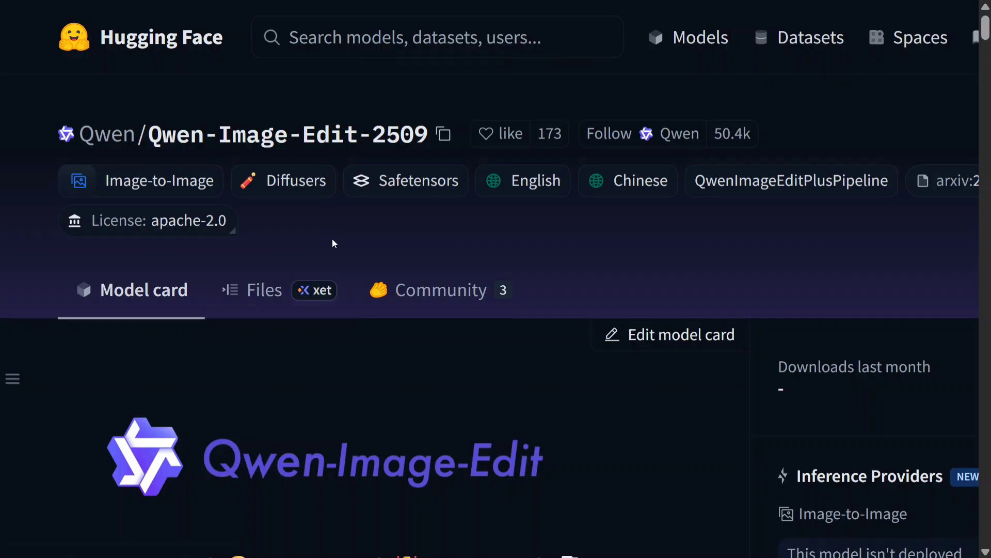
- Scroll the Qwen-Image-Edit-2509 model card to the Quick Start pip install and QwenImageEditPlusPipeline snippet
{"action": "scroll", "coordinate": [278, 223], "scroll_direction": "down", "scroll_amount": 3}
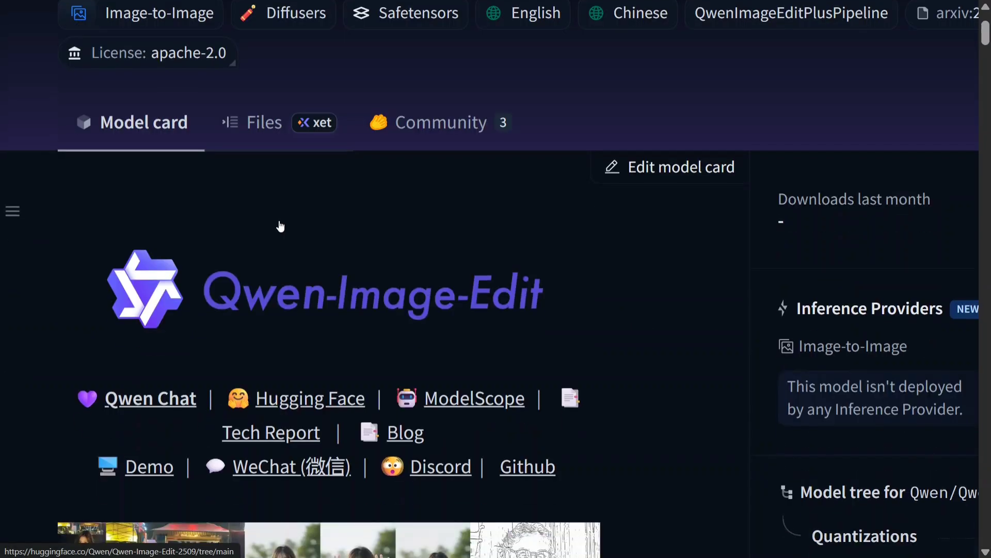
{"action": "scroll", "coordinate": [279, 221], "scroll_direction": "down", "scroll_amount": 6}
{"action": "scroll", "coordinate": [278, 221], "scroll_direction": "down", "scroll_amount": 20}
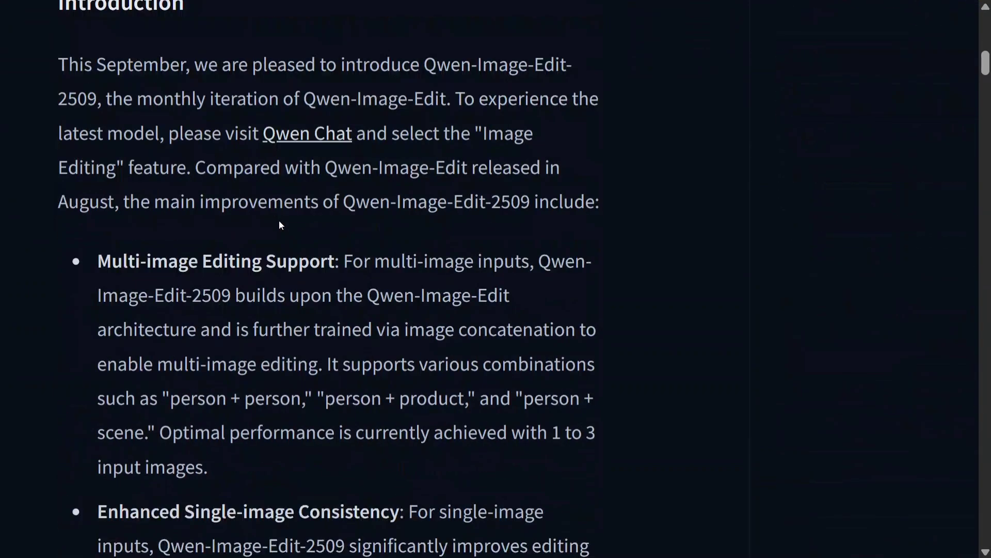
{"action": "scroll", "coordinate": [279, 225], "scroll_direction": "down", "scroll_amount": 7}
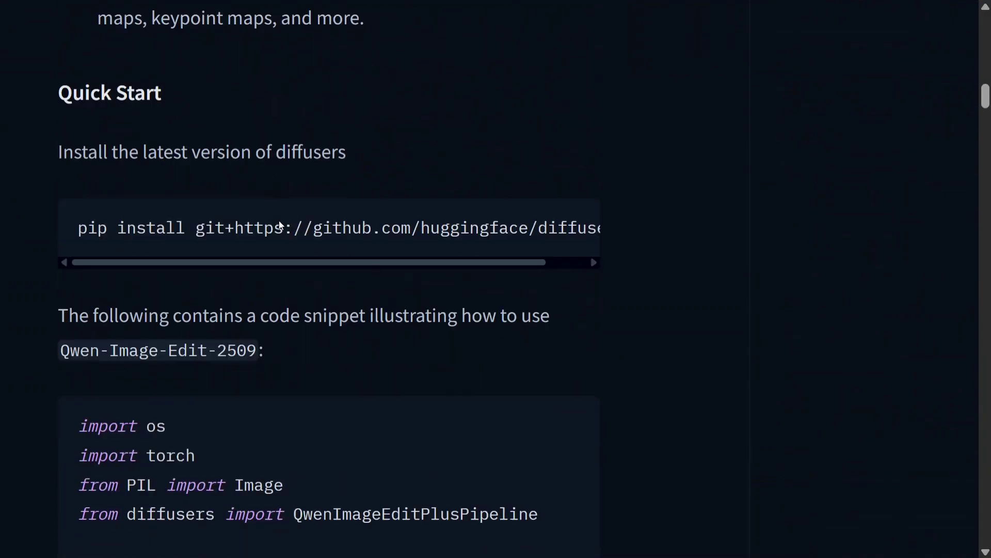
{"action": "scroll", "coordinate": [310, 191], "scroll_direction": "up", "scroll_amount": 2}
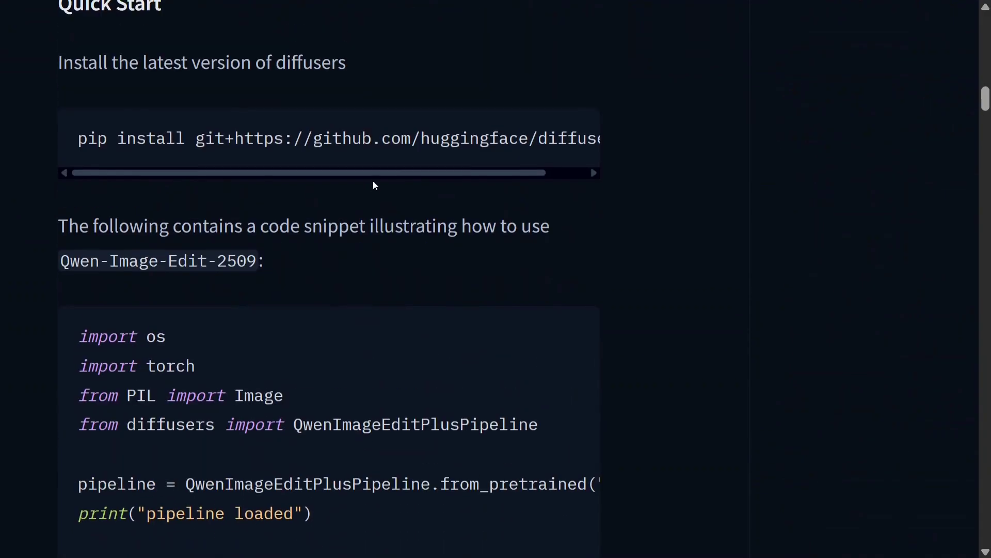
{"action": "left_click_drag", "start_coordinate": [491, 171], "coordinate": [249, 185]}
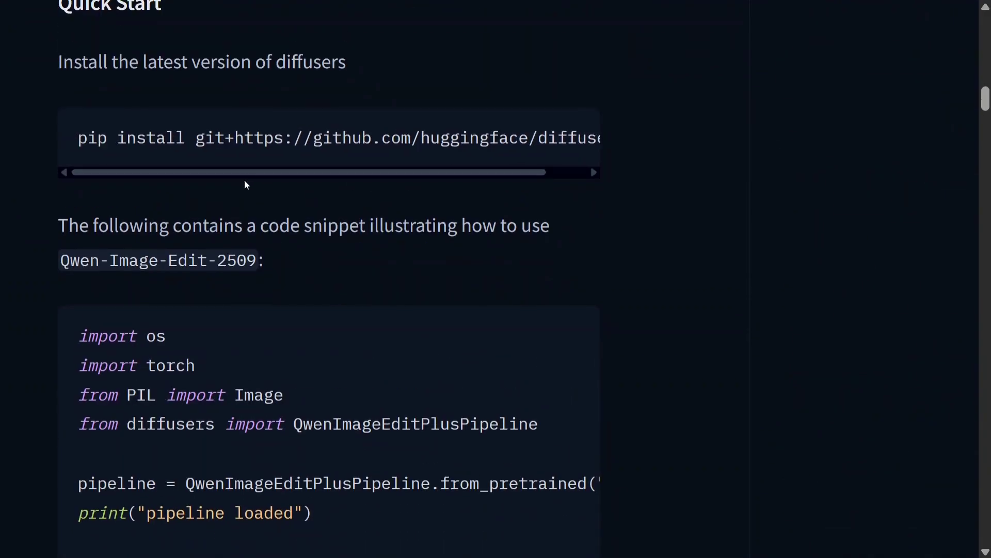
{"action": "scroll", "coordinate": [249, 196], "scroll_direction": "down", "scroll_amount": 6}
{"action": "scroll", "coordinate": [311, 281], "scroll_direction": "down", "scroll_amount": 4}
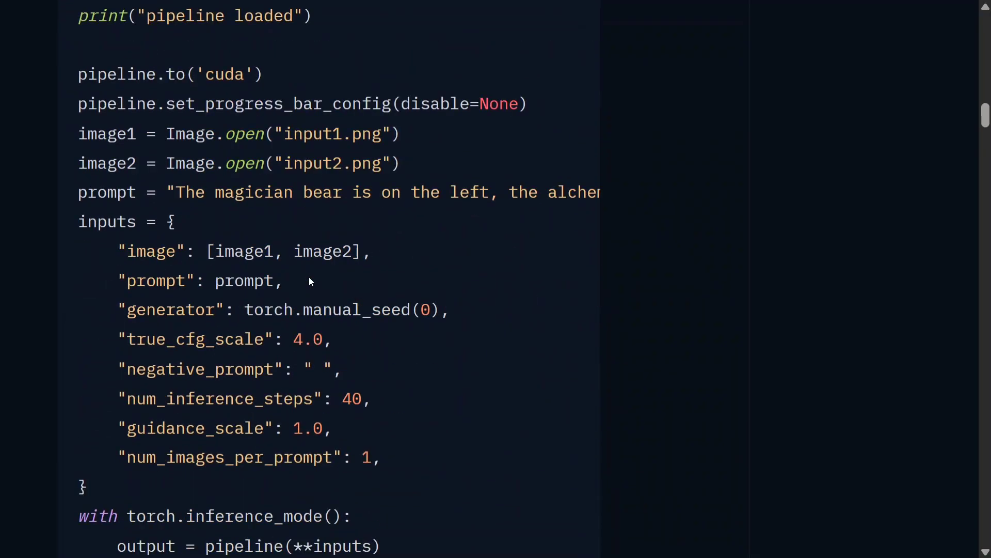
{"action": "scroll", "coordinate": [309, 277], "scroll_direction": "down", "scroll_amount": 5}
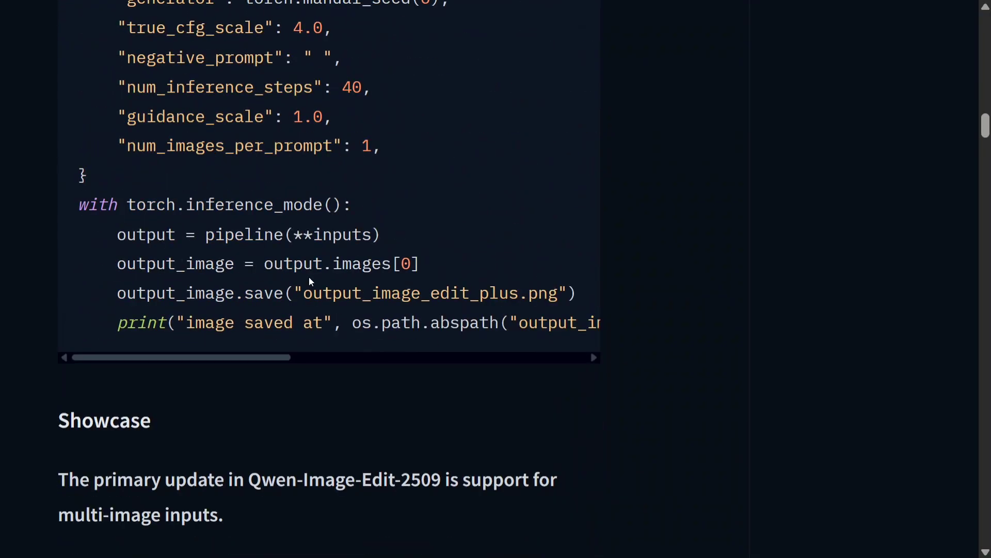
{"action": "scroll", "coordinate": [305, 342], "scroll_direction": "up", "scroll_amount": 12}
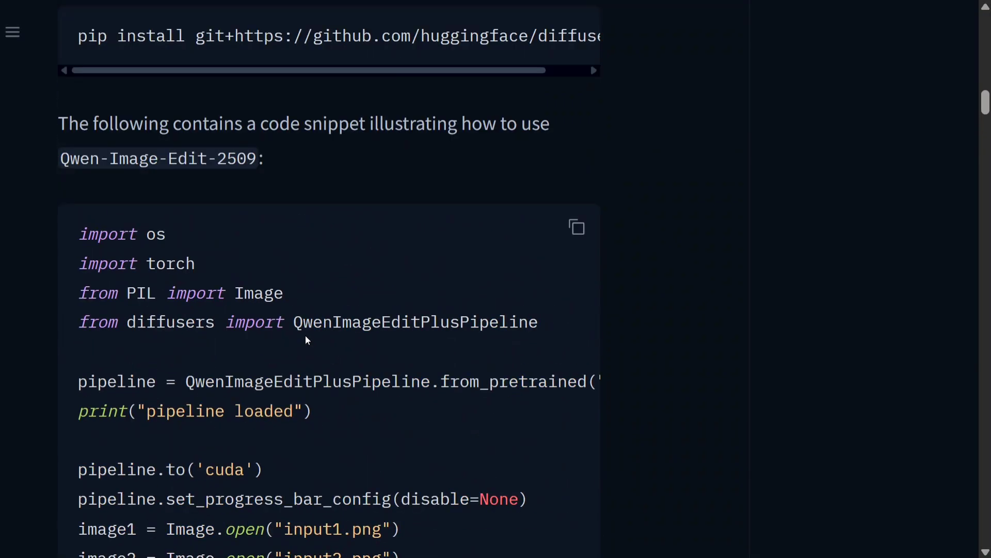